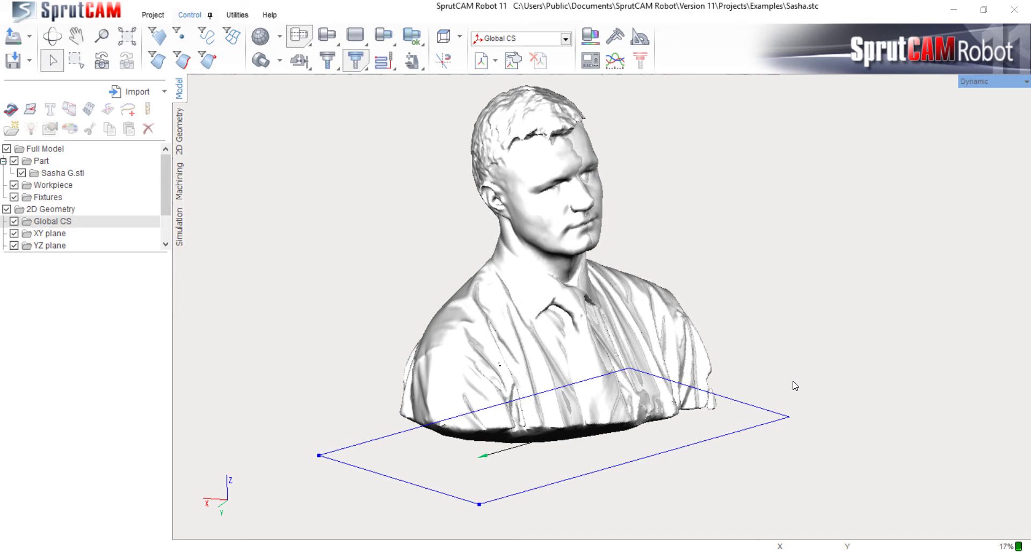
Step: Orbit and zoom the 3D view to turn and enlarge the bust
scroll(672, 256, "down", 1)
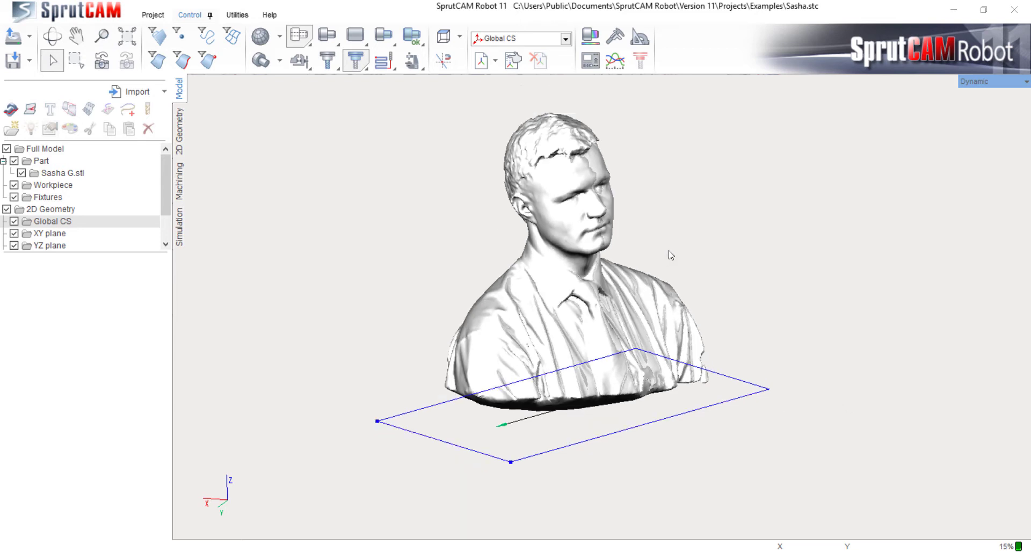
mouse_move(668, 256)
right_mouse_down()
mouse_move(333, 327)
mouse_move(120, 392)
mouse_move(153, 373)
mouse_move(111, 385)
right_mouse_up()
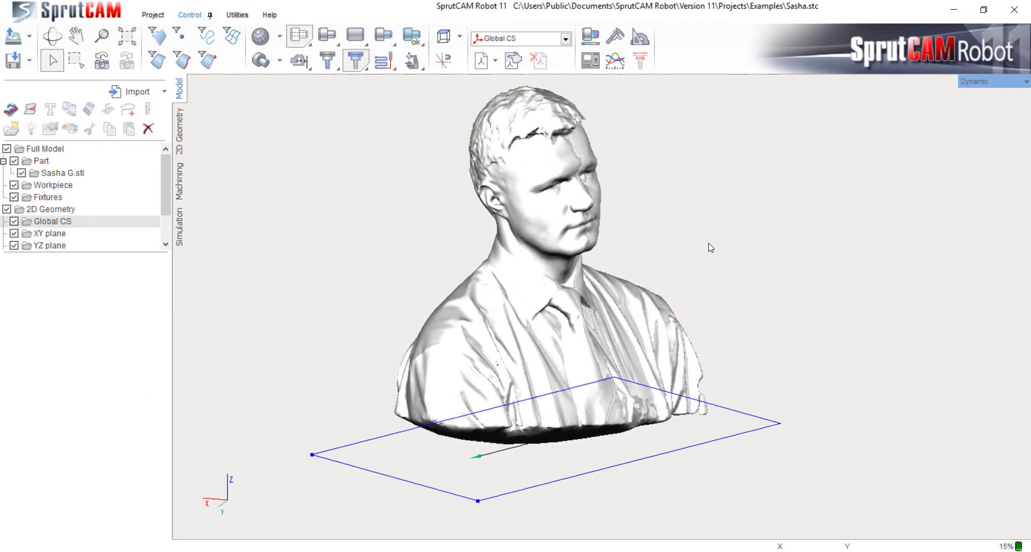
scroll(711, 247, "down", 1)
scroll(698, 204, "up", 1)
scroll(698, 204, "up", 1)
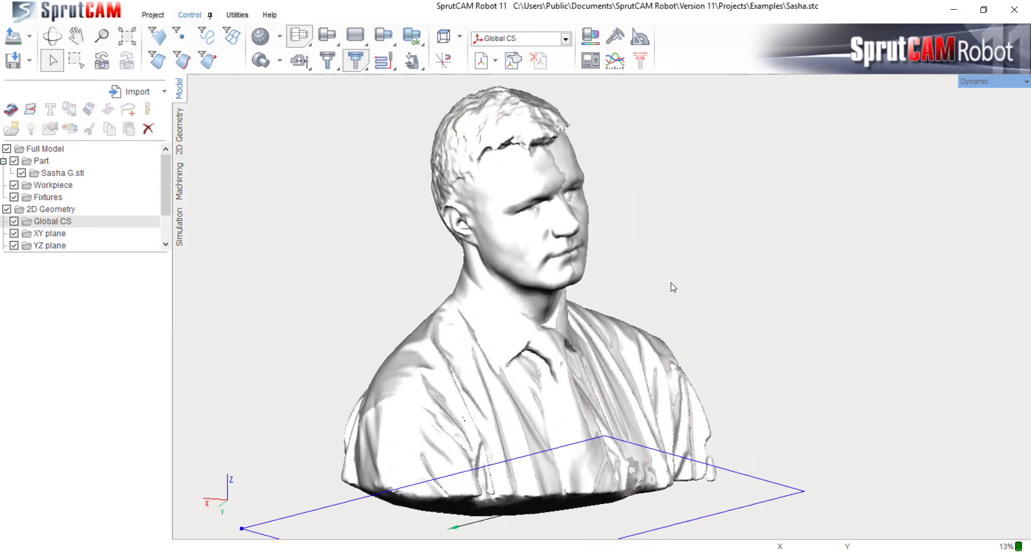
scroll(673, 288, "up", 1)
scroll(674, 288, "down", 2)
mouse_move(553, 207)
right_mouse_down()
mouse_move(639, 259)
mouse_move(698, 264)
right_mouse_up()
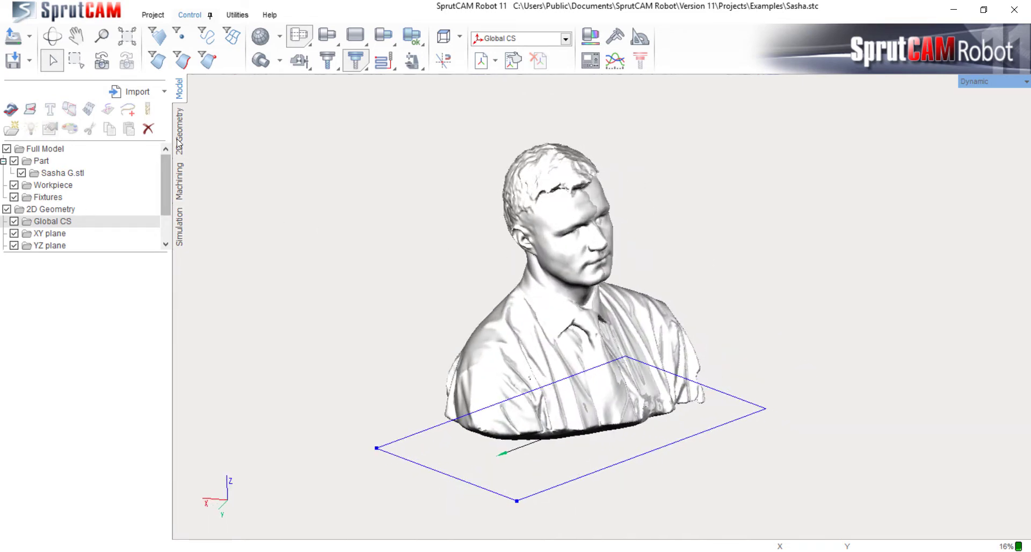
Step: Show the Kuka machining operations and view the Roughing waterline toolpath from the side
left_click(180, 180)
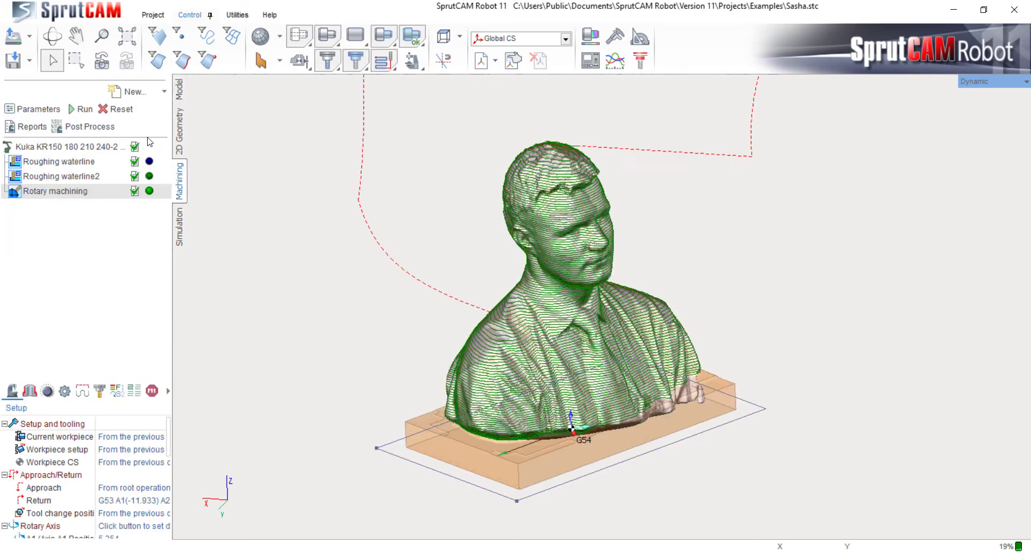
left_click(60, 162)
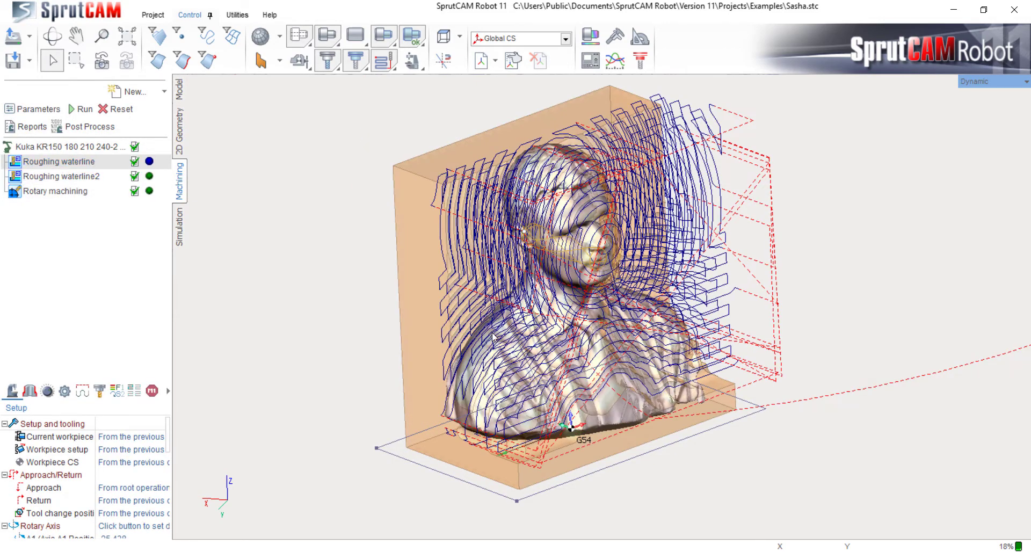
mouse_move(493, 337)
middle_mouse_down()
mouse_move(574, 323)
mouse_move(545, 334)
middle_mouse_up()
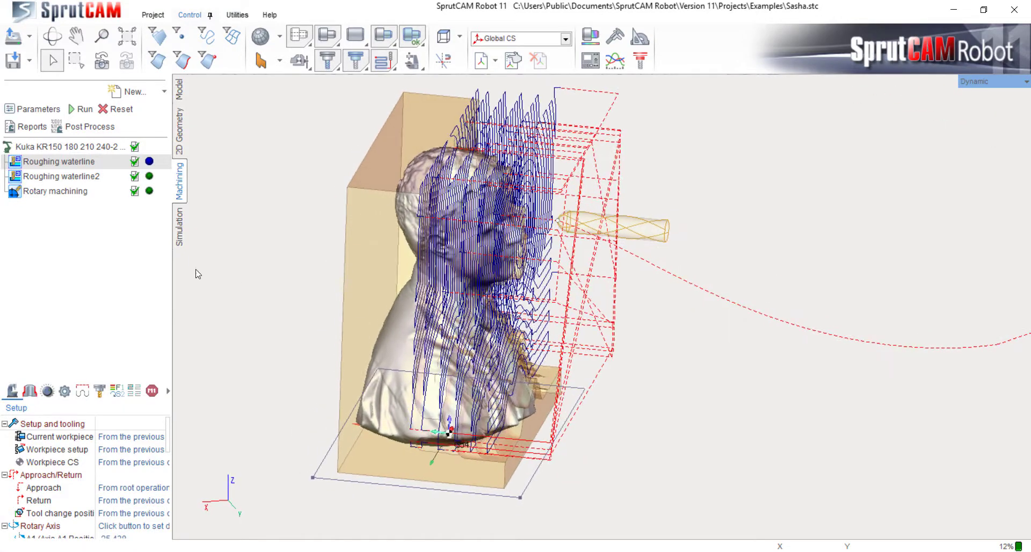
right_click(70, 162)
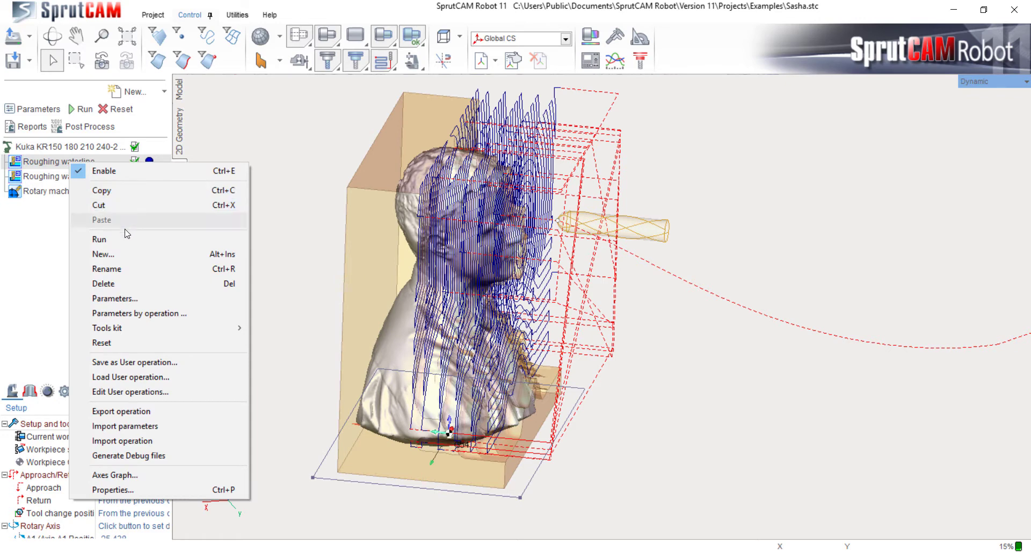
Step: Review the Roughing waterline feeds/speeds and Lead In/Lead Out pages, then cancel without changes
double_click(48, 166)
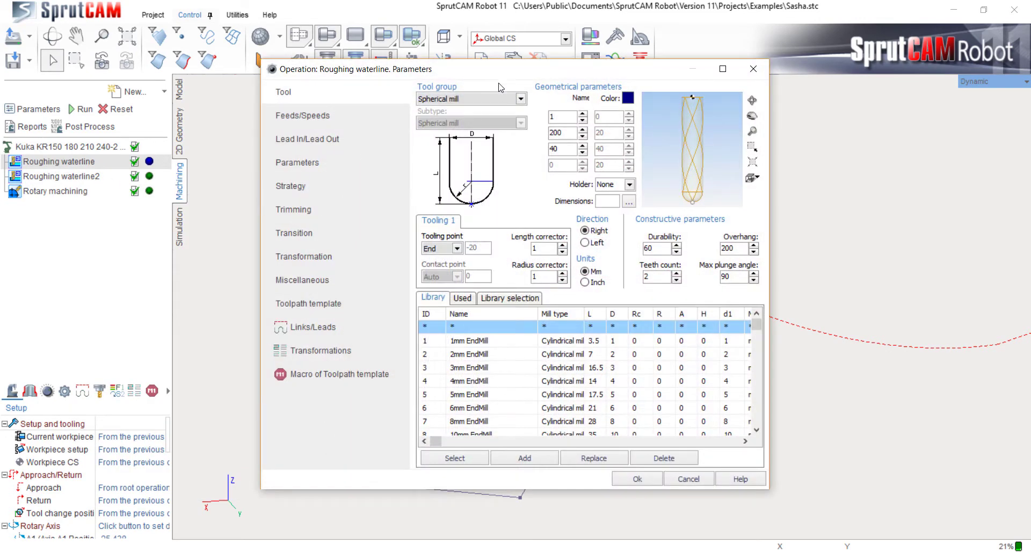
left_click_drag(495, 80, 253, 67)
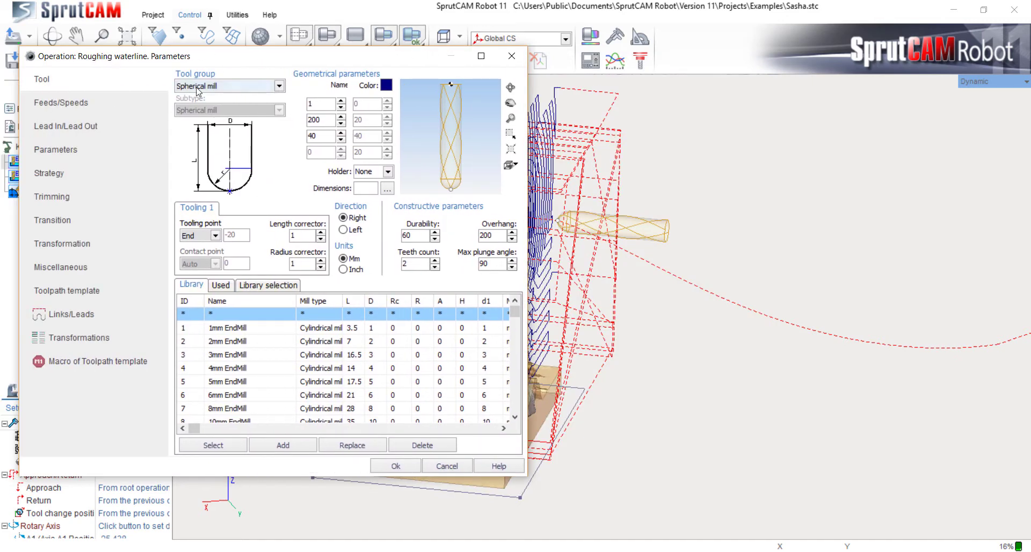
left_click(98, 106)
left_click(78, 125)
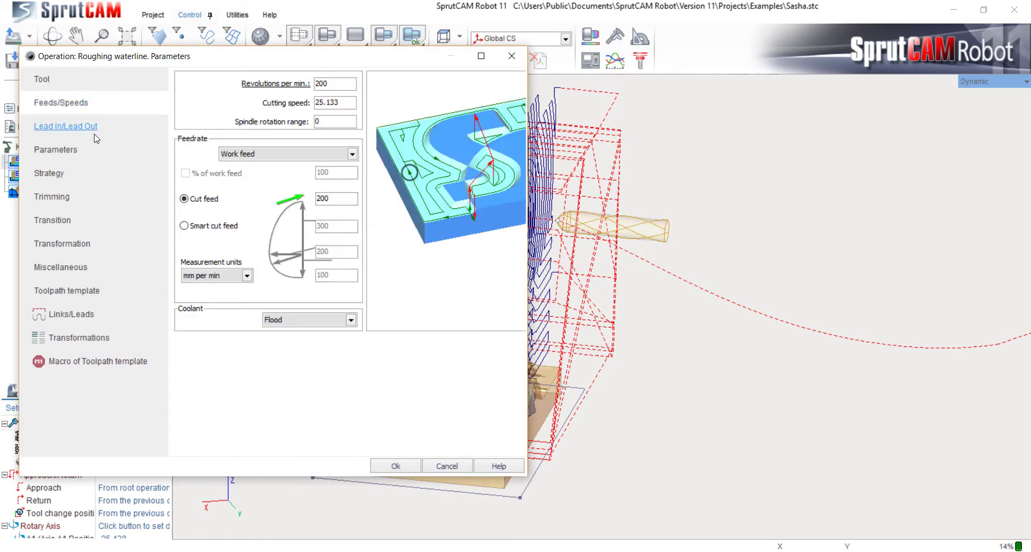
left_click(447, 466)
Step: Display the Roughing waterline2 and Rotary machining toolpaths, then switch to the Simulation page
left_click(84, 176)
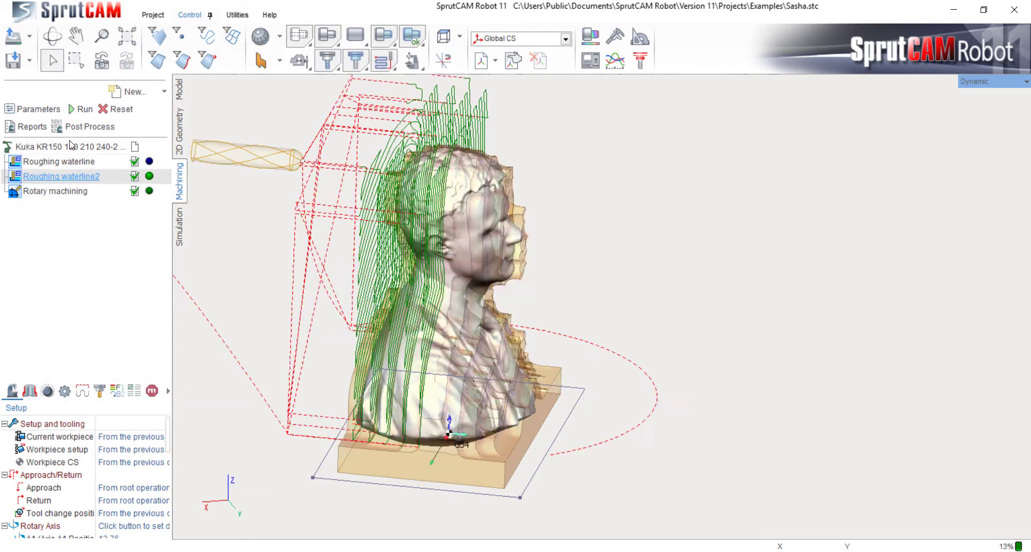
left_click(81, 192)
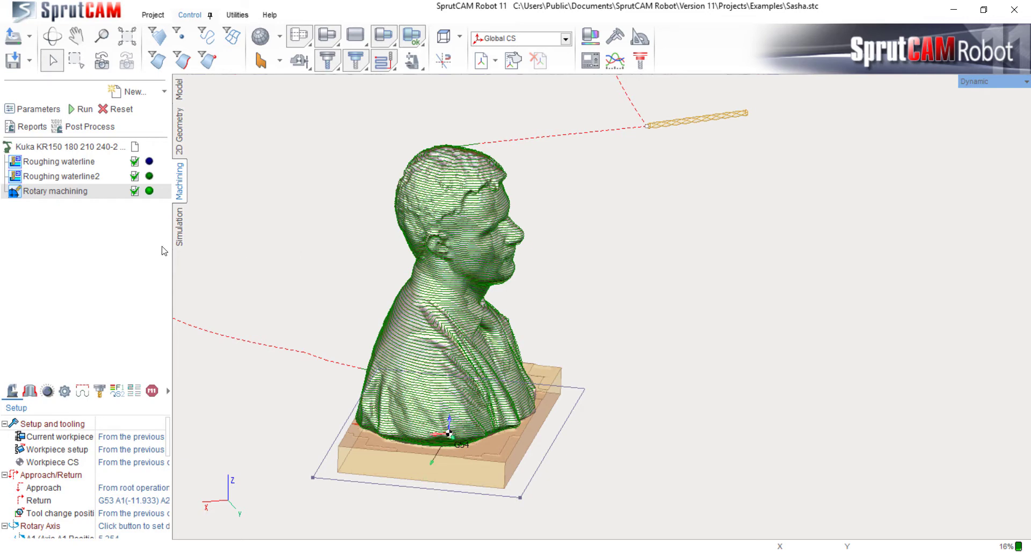
left_click(179, 228)
Step: Reset the workpiece to the uncut rectangular stock block and select the Kuka KR150 root item
scroll(702, 327, "up", 2)
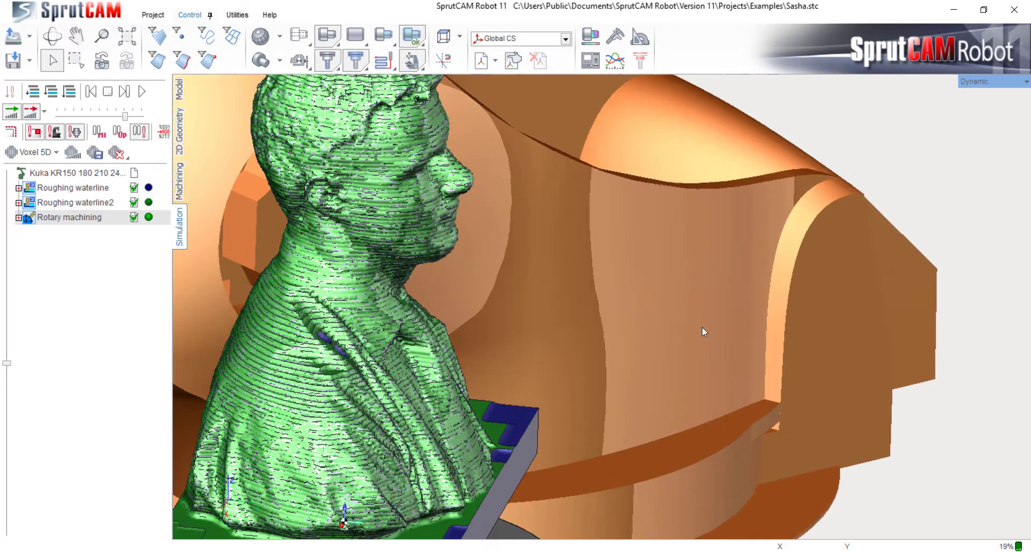
scroll(704, 327, "down", 2)
scroll(704, 327, "down", 2)
scroll(704, 327, "down", 2)
scroll(704, 328, "down", 2)
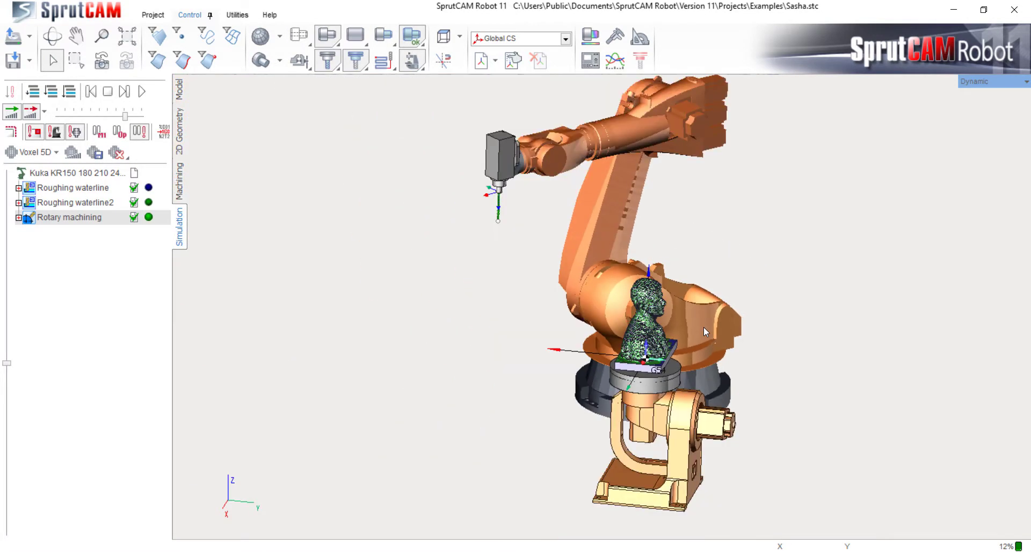
mouse_move(703, 328)
middle_mouse_down()
mouse_move(756, 353)
mouse_move(829, 343)
mouse_move(833, 367)
mouse_move(570, 325)
mouse_move(575, 347)
middle_mouse_up()
scroll(653, 355, "down", 1)
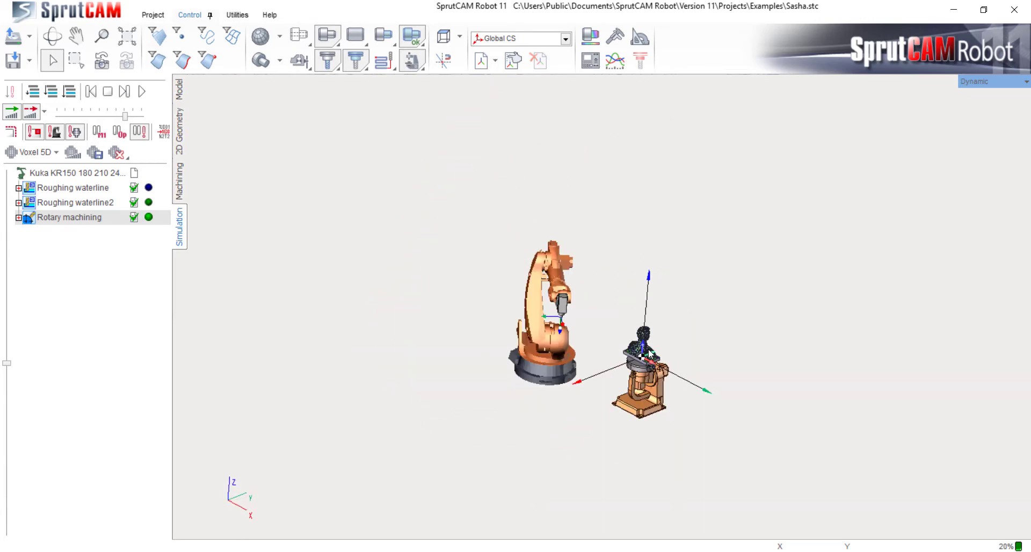
scroll(652, 355, "up", 2)
scroll(652, 355, "up", 2)
scroll(651, 341, "up", 2)
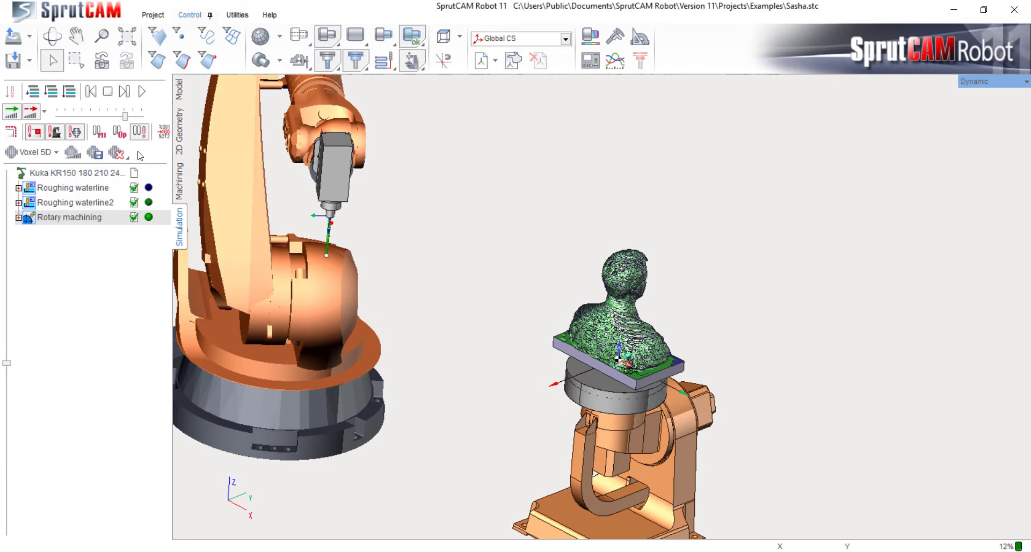
left_click(118, 154)
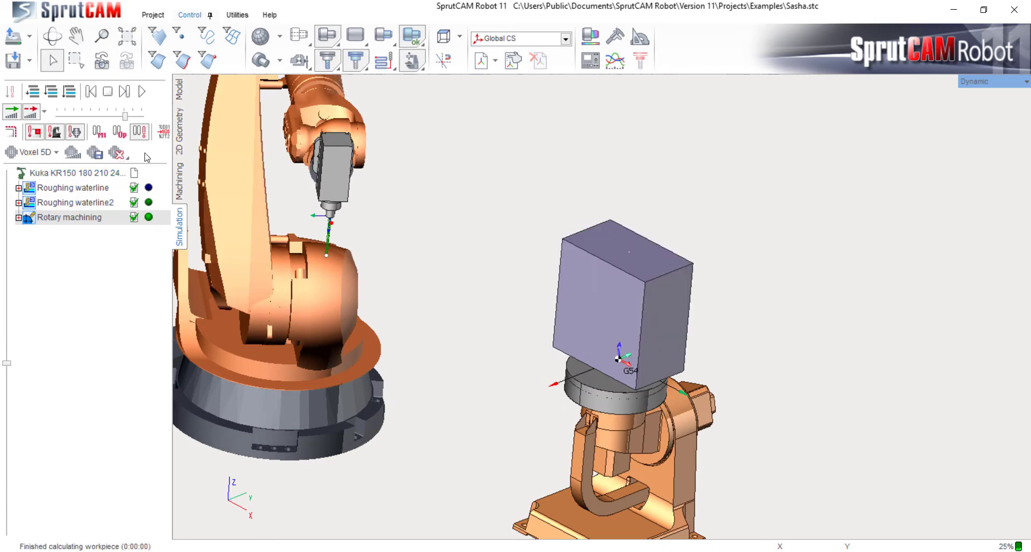
left_click(104, 170)
Step: Run the machining simulation and tune the Movement speed slider to a comfortable playback rate
left_click(140, 95)
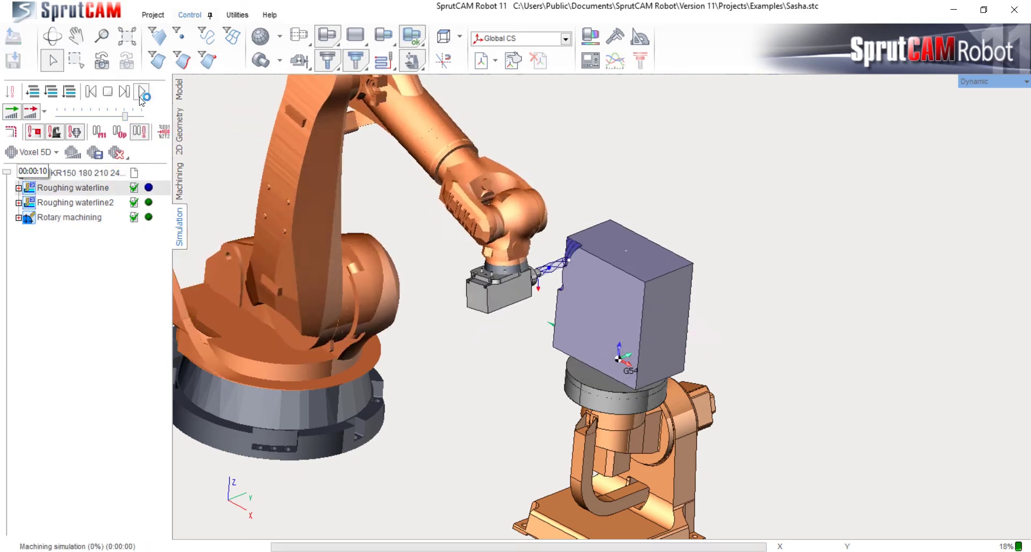
left_click_drag(110, 121, 100, 116)
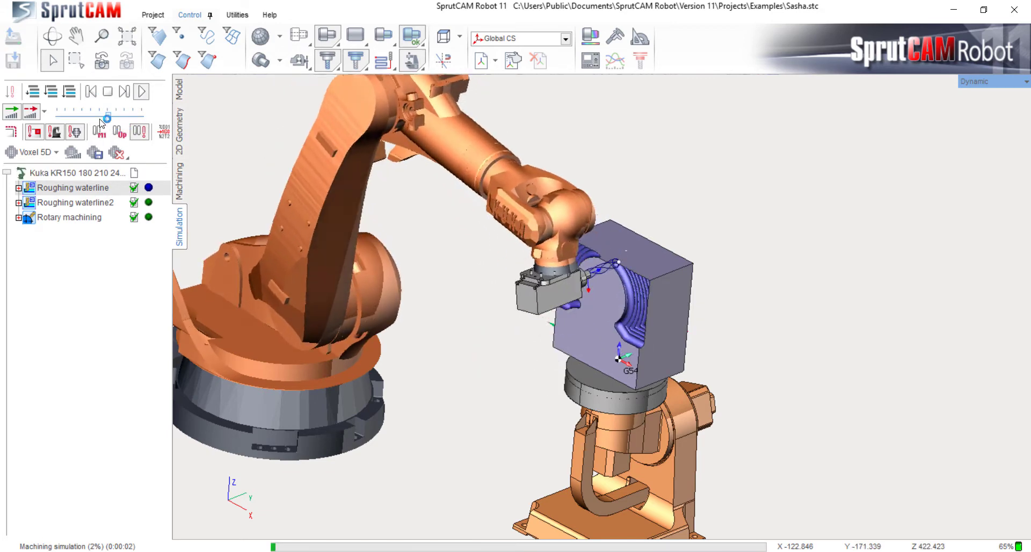
left_click(76, 118)
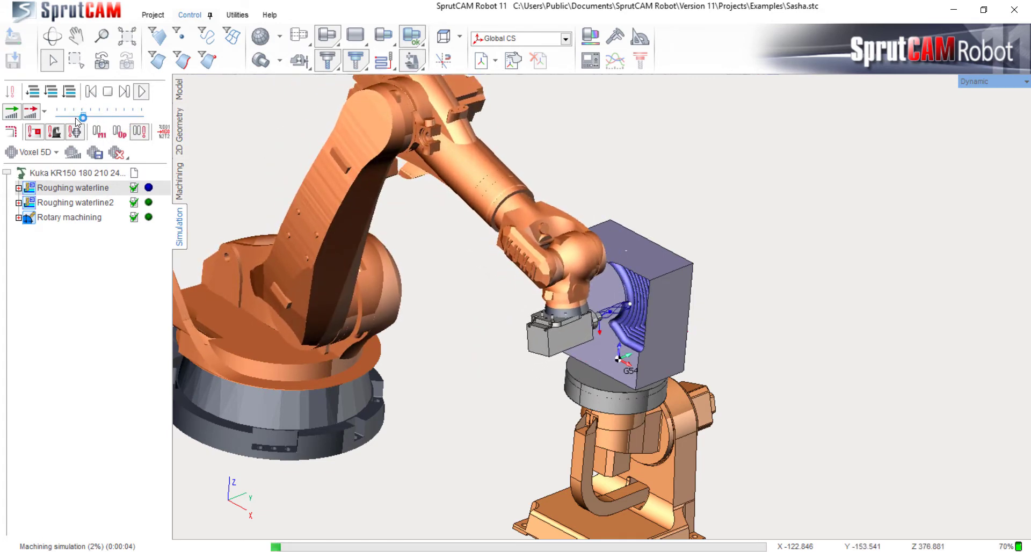
left_click_drag(84, 118, 91, 117)
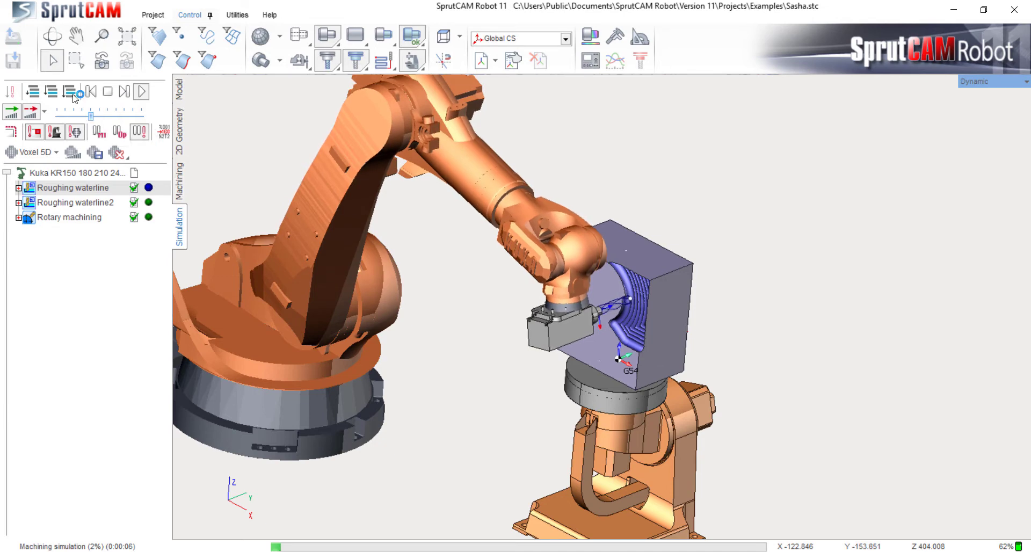
left_click(107, 116)
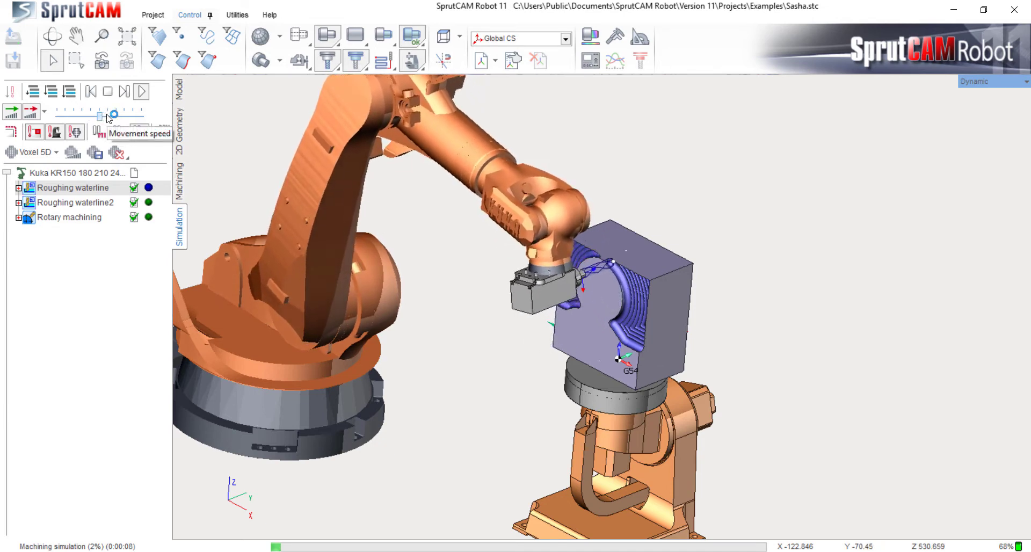
left_click(113, 117)
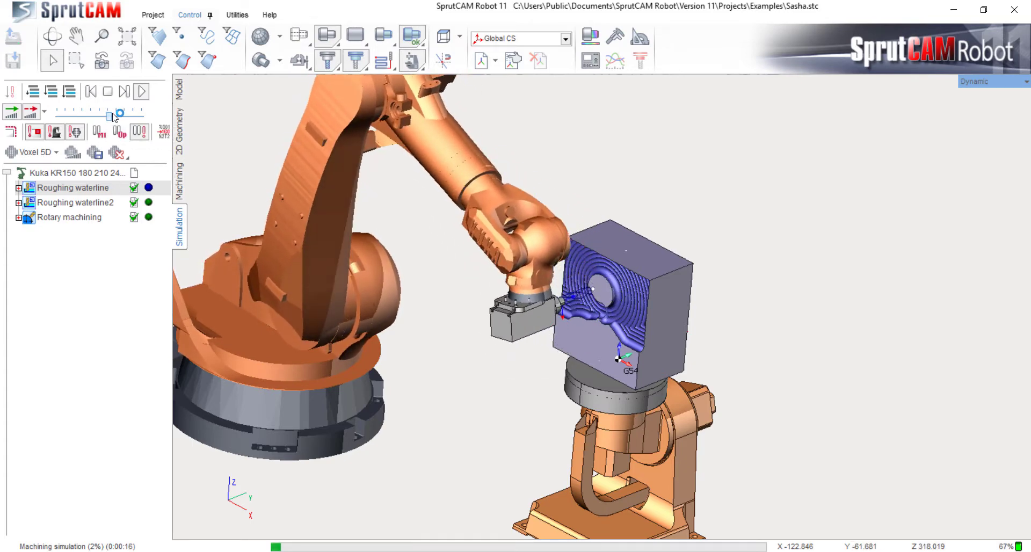
left_click_drag(114, 114, 122, 114)
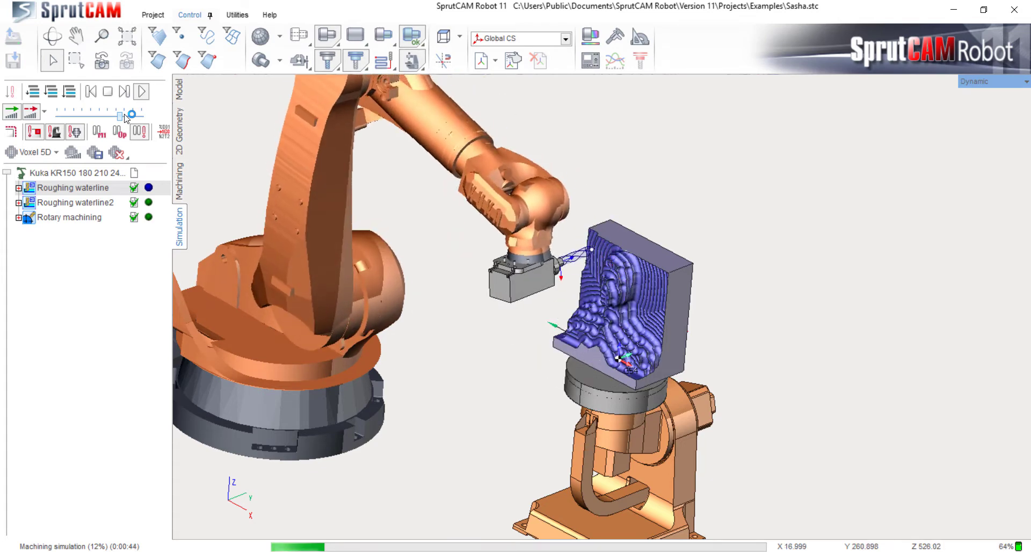
Step: Adjust the Movement speed slider while the simulation finishes at 0:02:20
left_click_drag(126, 118, 131, 119)
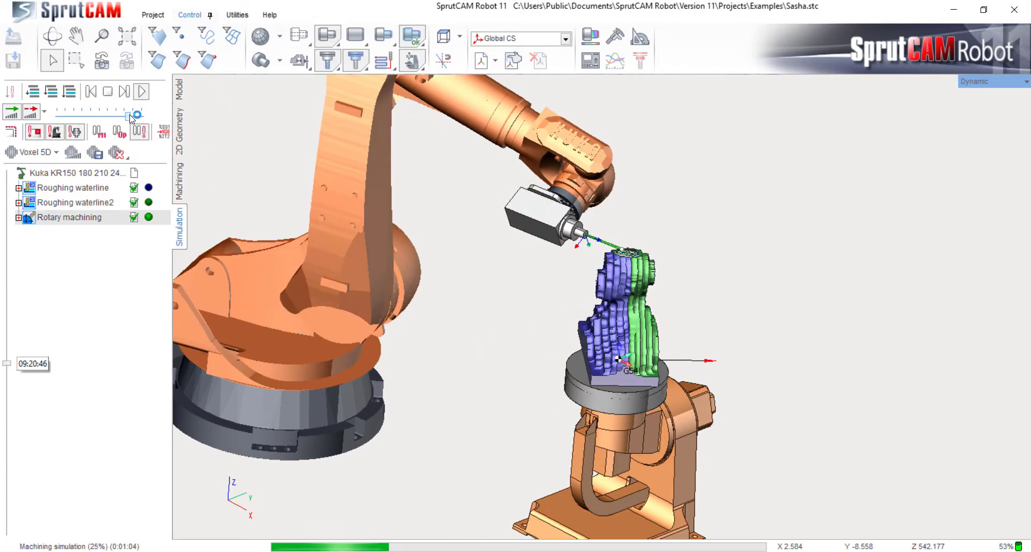
left_click_drag(132, 118, 115, 120)
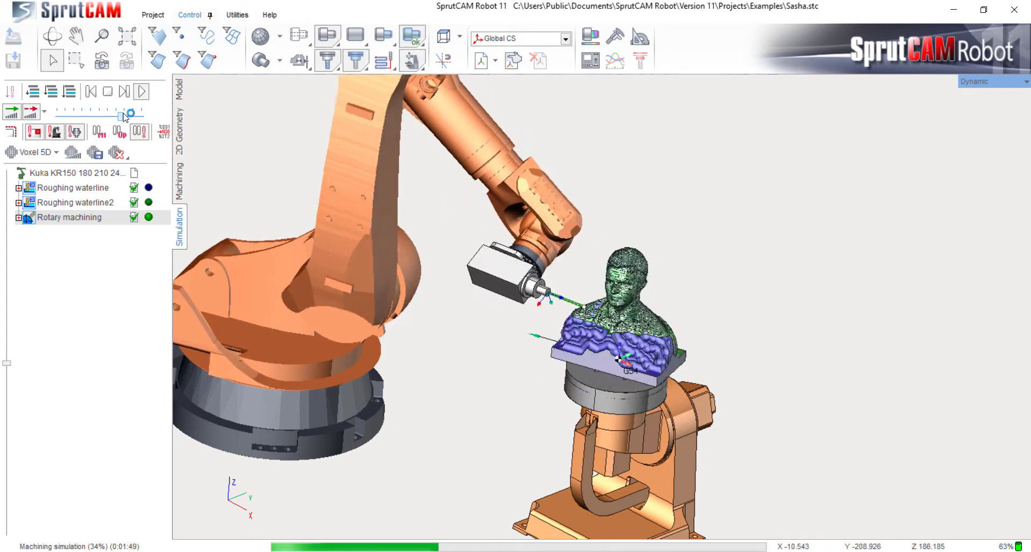
left_click_drag(125, 117, 116, 119)
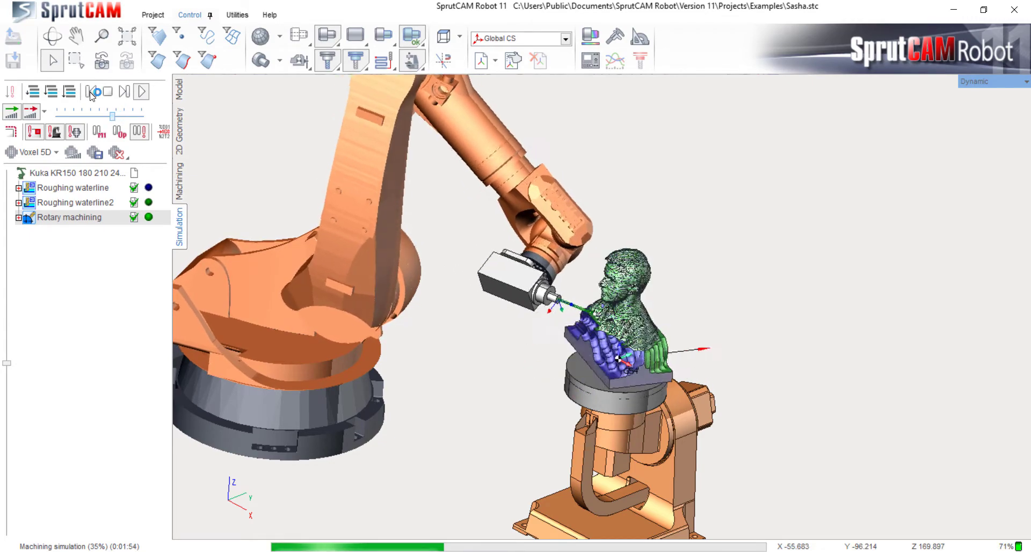
left_click(124, 116)
left_click_drag(129, 117, 132, 118)
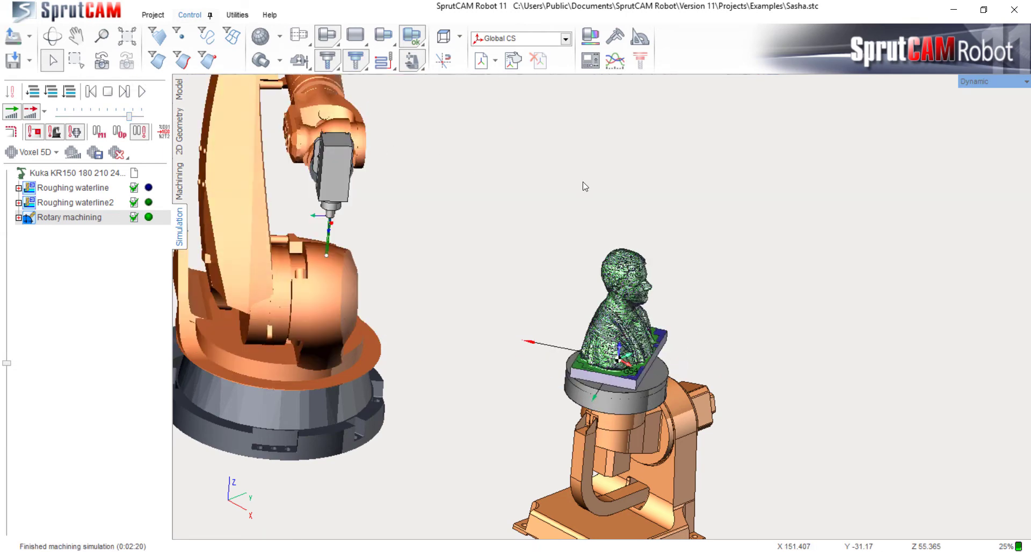
Step: Orbit and zoom in on the green bust to inspect the layered ridges on face, hair and shirt
right_click_drag(708, 229, 675, 219)
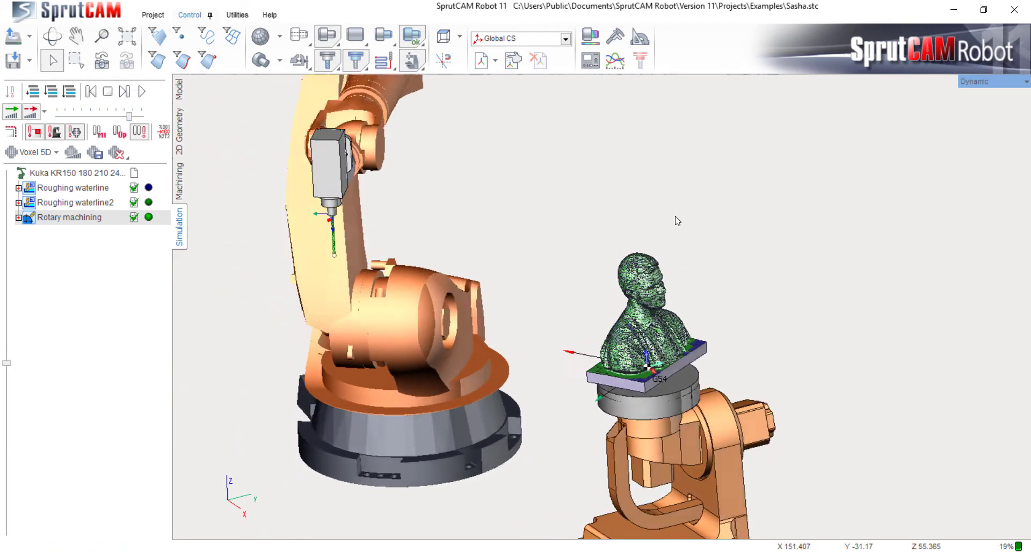
scroll(746, 371, "down", 1)
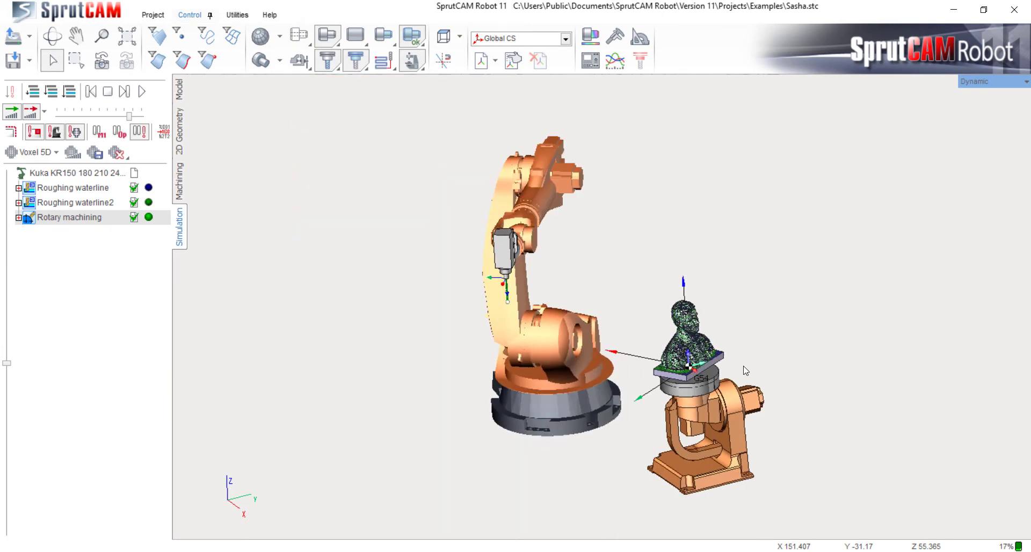
scroll(742, 368, "up", 2)
scroll(652, 301, "up", 2)
scroll(602, 275, "up", 1)
mouse_move(601, 270)
right_mouse_down()
mouse_move(440, 358)
mouse_move(481, 333)
mouse_move(470, 334)
mouse_move(470, 309)
mouse_move(474, 325)
mouse_move(509, 315)
right_mouse_up()
scroll(481, 334, "down", 2)
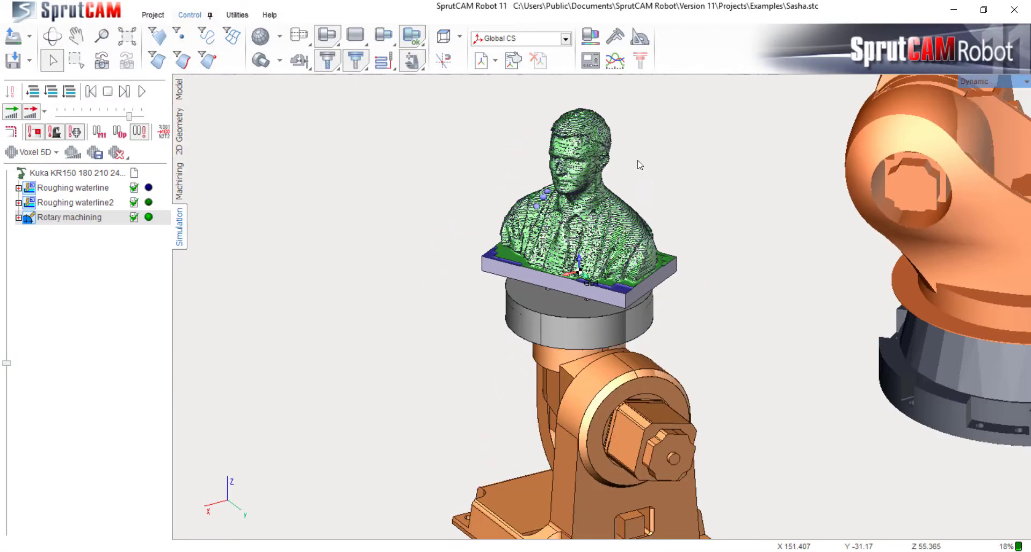
scroll(602, 134, "up", 2)
scroll(575, 115, "up", 2)
scroll(572, 113, "up", 2)
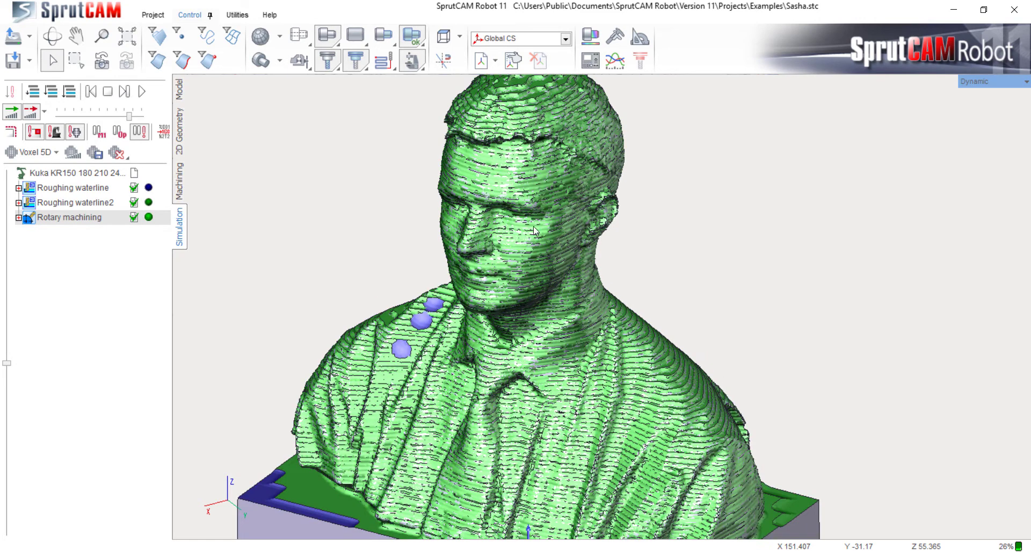
scroll(507, 325, "down", 1)
scroll(507, 326, "down", 1)
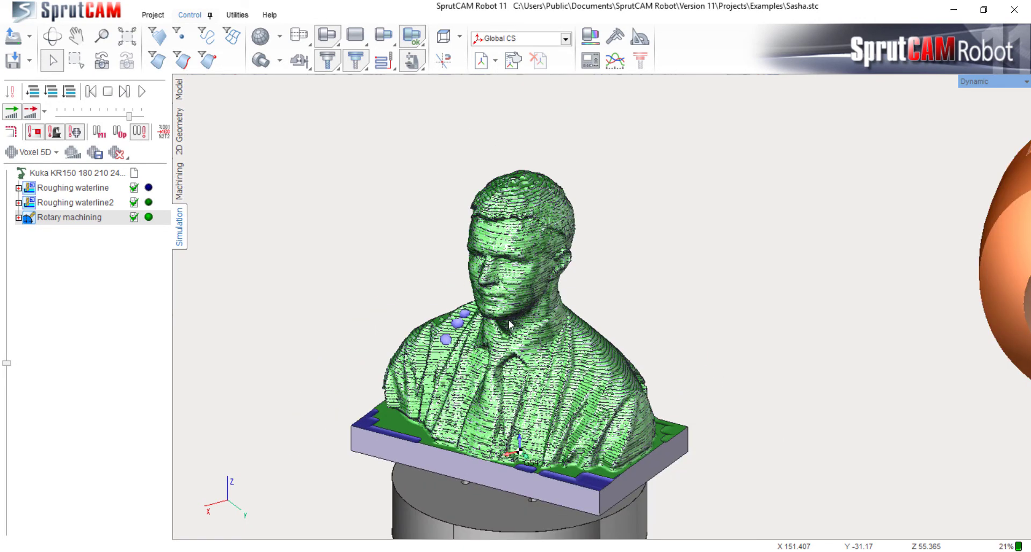